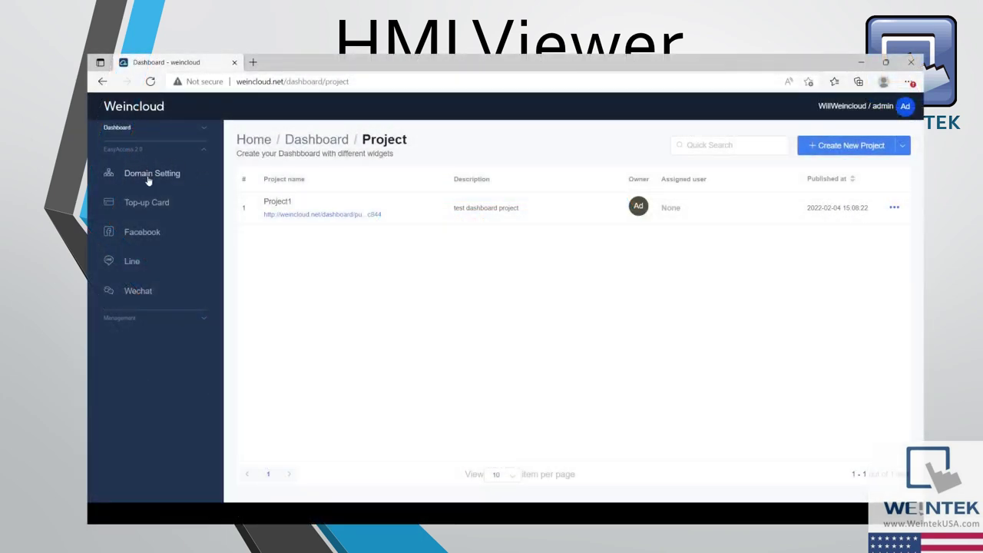
# Step: Open the EasyAccess 2.0 Domain Setting page and highlight the note allowing up to 3 users
pyautogui.click(149, 178)
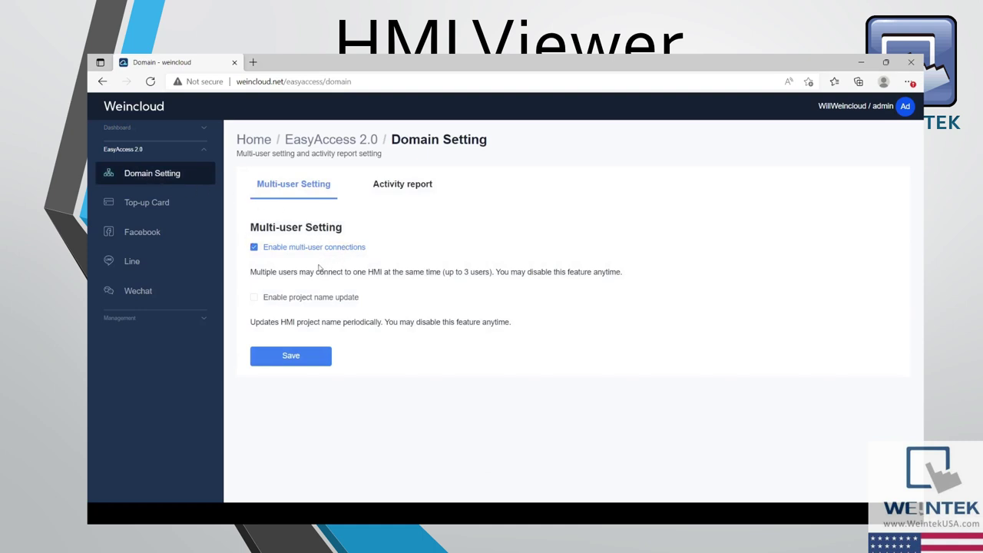
pyautogui.moveTo(247, 274); pyautogui.dragTo(493, 281)
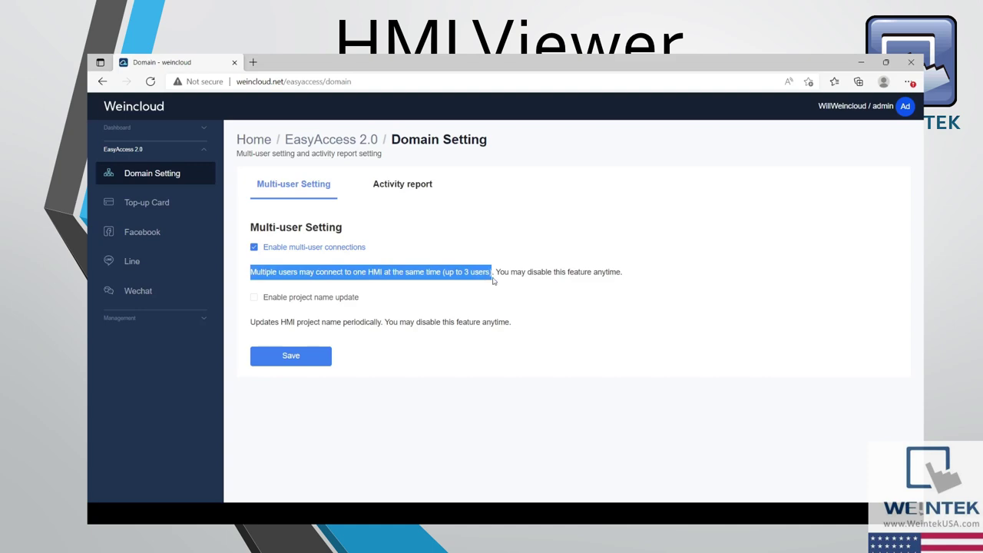
pyautogui.click(525, 287)
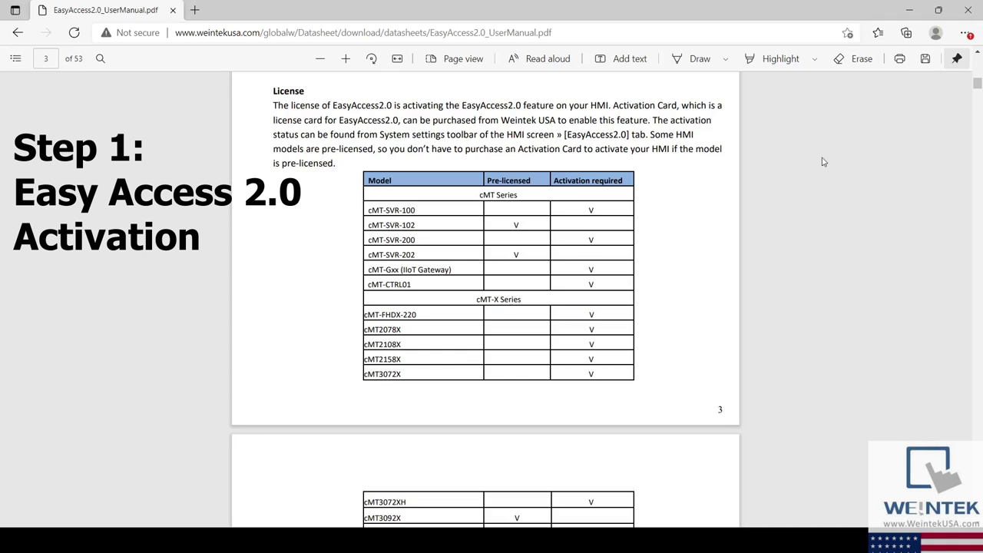
# Step: Open the EasyAccess 2.0 user manual's License table of pre-licensed and activation-required models
pyautogui.middleClick(801, 130)
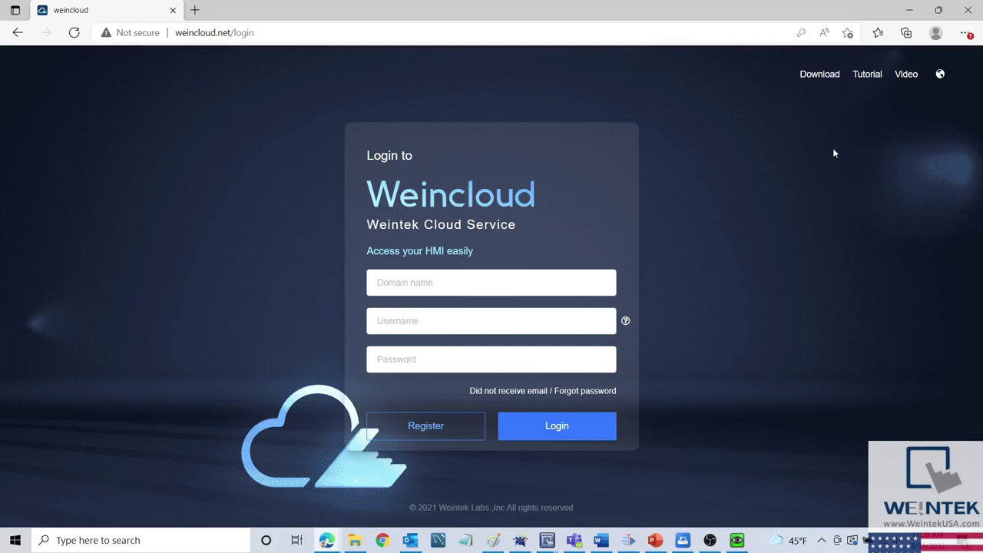
# Step: Log in to Weincloud using the autofilled saved domain name and admin credentials
pyautogui.moveTo(823, 77)
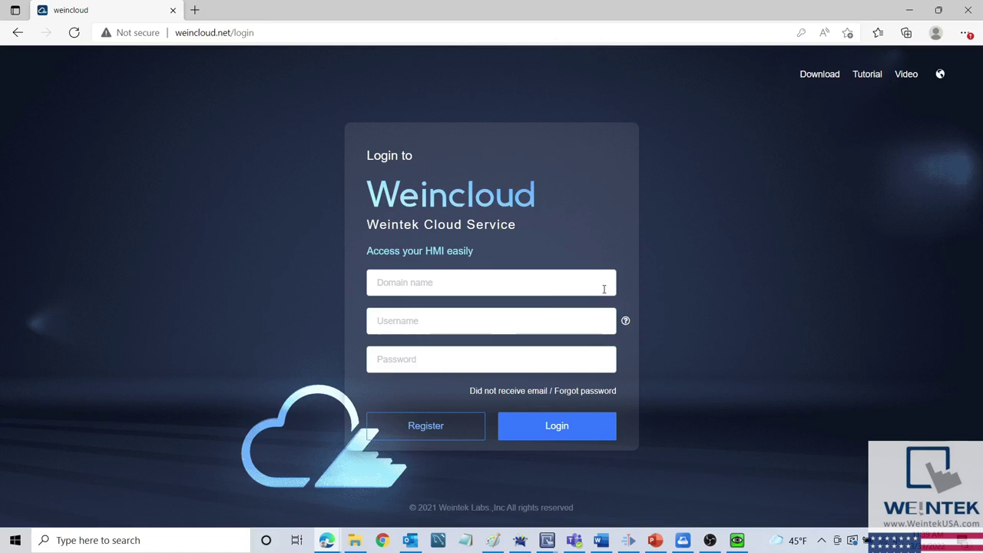
pyautogui.click(565, 285)
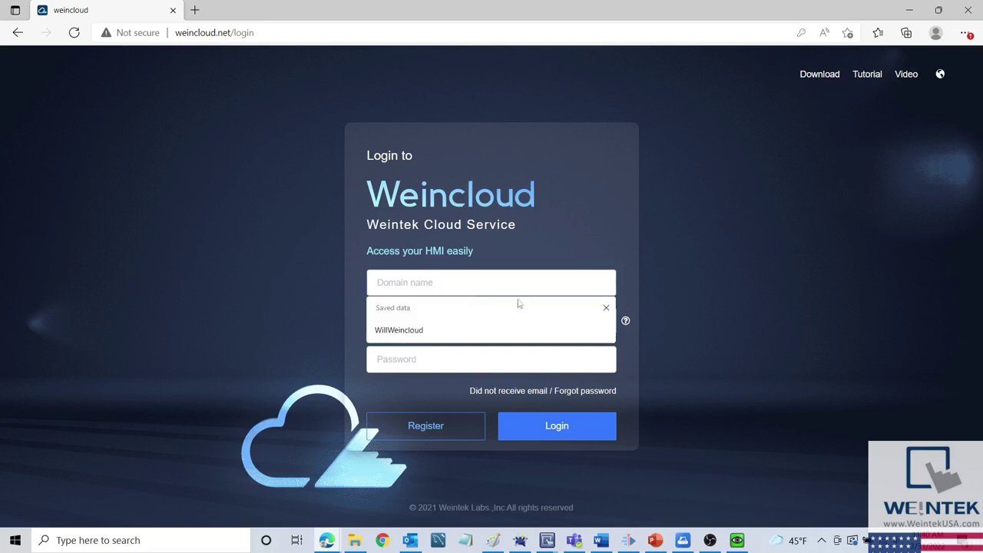
pyautogui.click(431, 331)
pyautogui.click(514, 314)
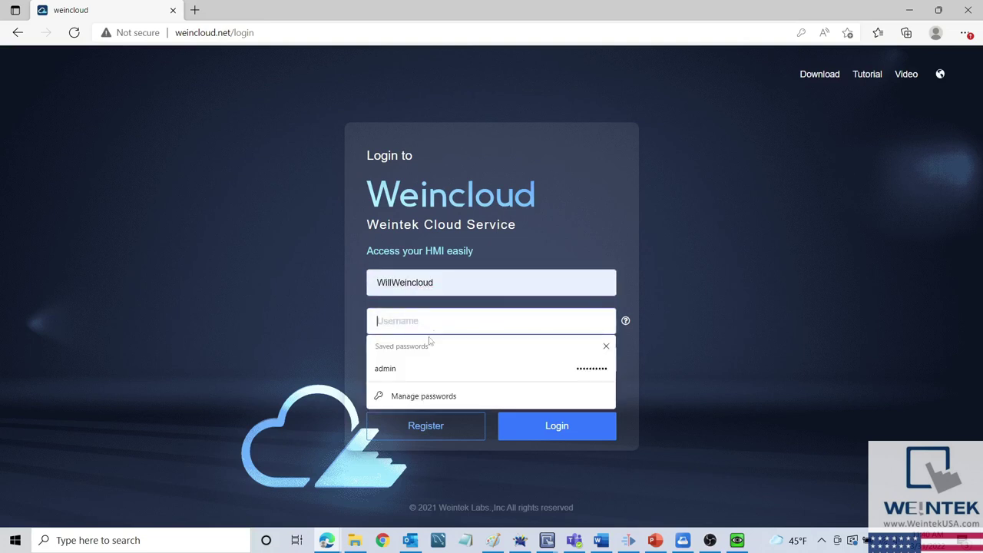
pyautogui.click(405, 369)
pyautogui.click(578, 428)
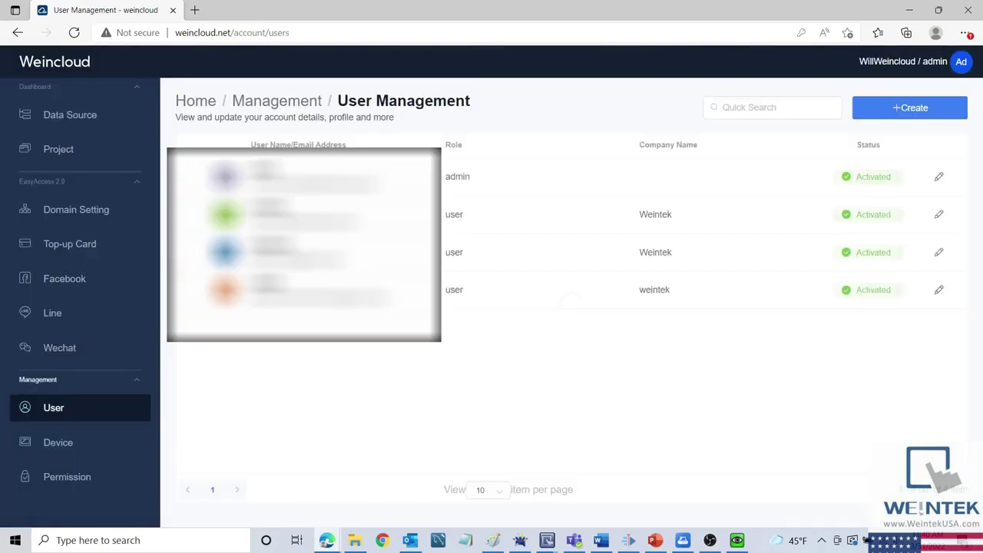
# Step: Open the Add HMI form under Management > Device and shrink the browser to share the screen
pyautogui.click(90, 448)
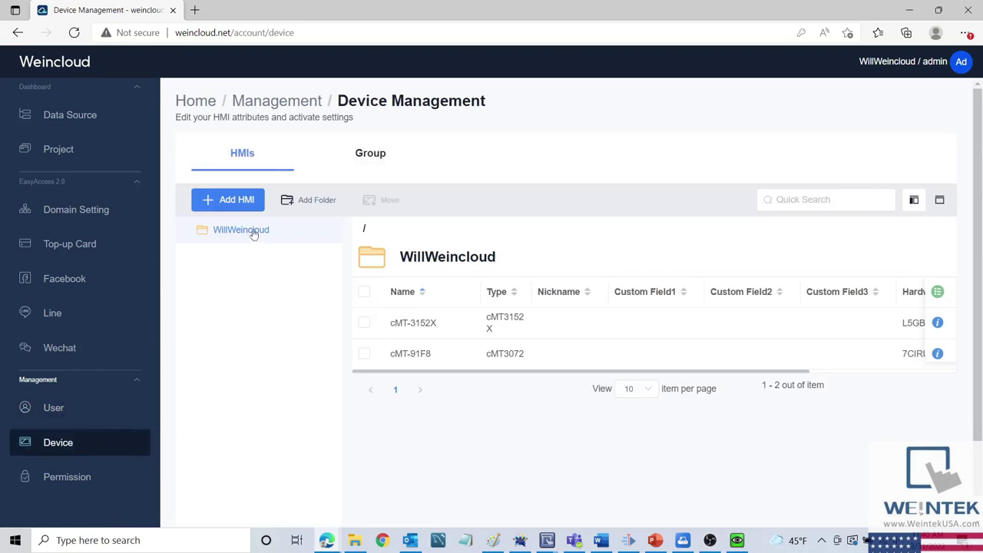
pyautogui.click(247, 203)
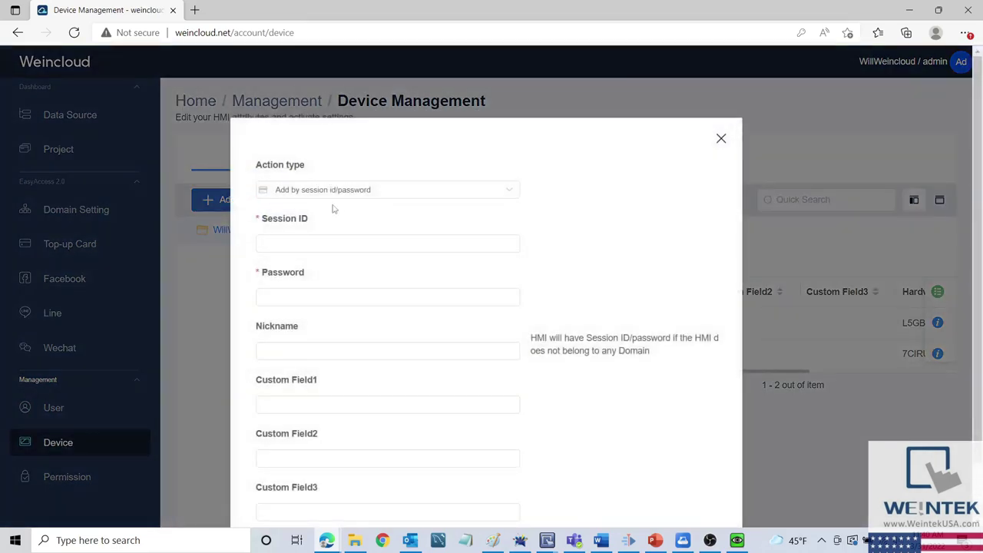
pyautogui.click(354, 244)
pyautogui.click(383, 295)
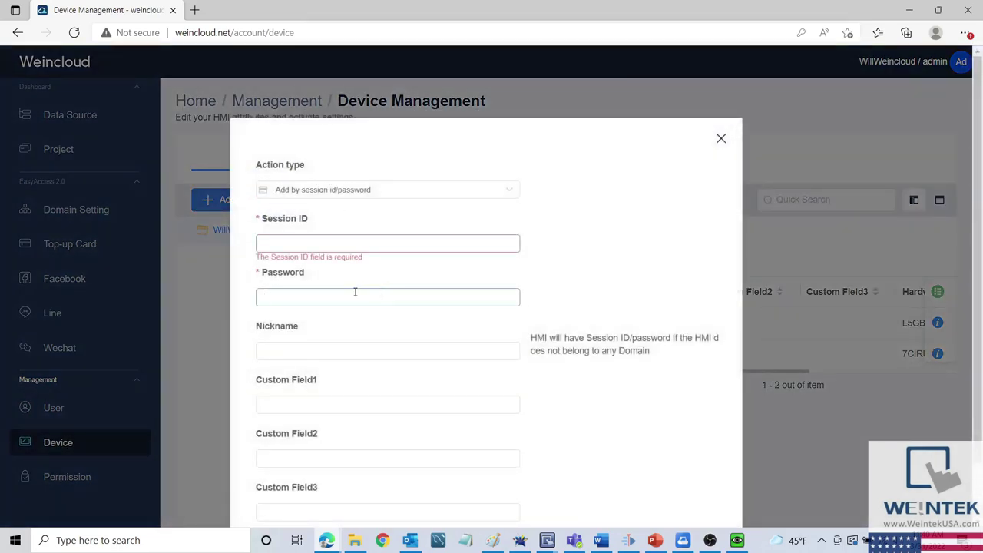
pyautogui.click(385, 244)
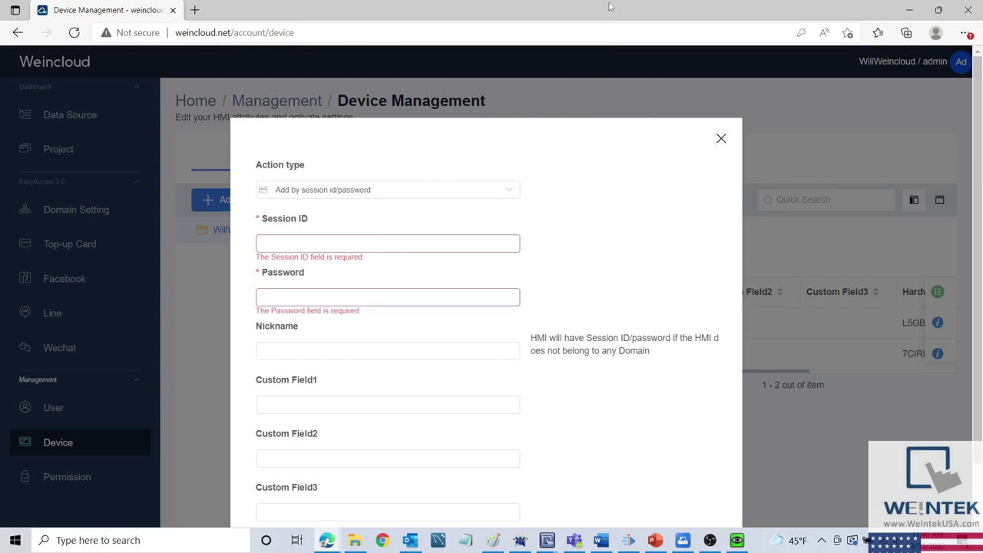
pyautogui.moveTo(610, 6); pyautogui.dragTo(716, 21)
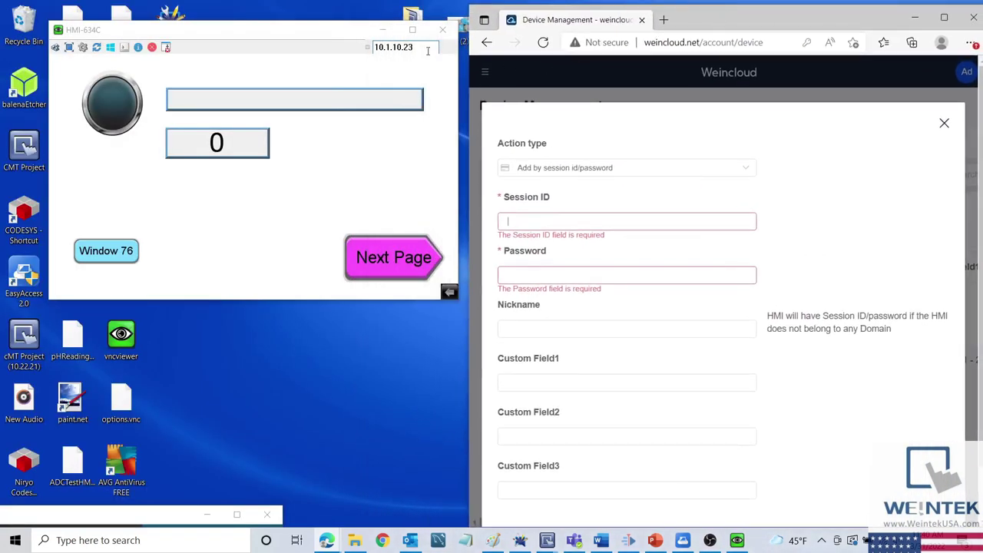
# Step: Select window 76 (EasyAccess 2.0 Setting) in EasyBuilder Pro so HMI-634C shows its session ID and password
pyautogui.moveTo(300, 37); pyautogui.dragTo(299, 51)
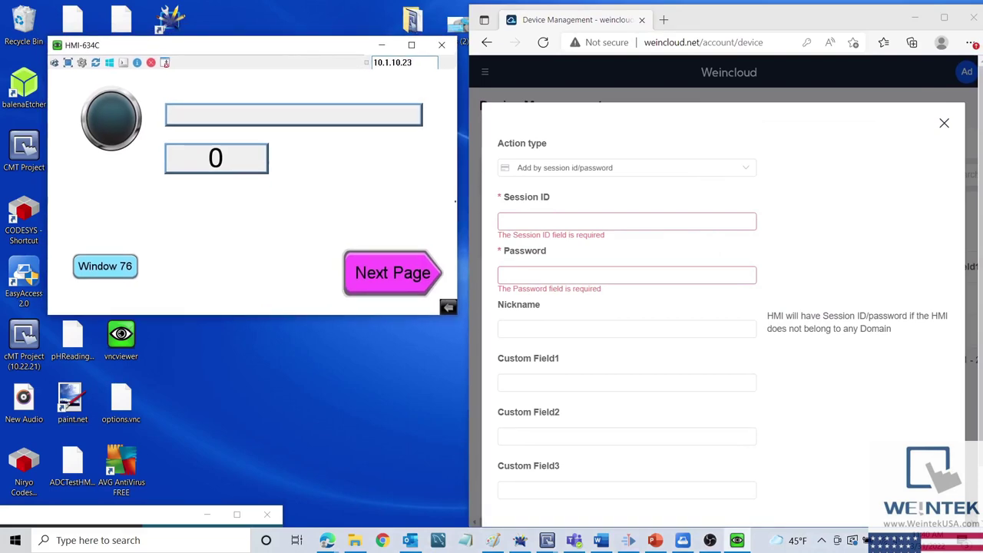
pyautogui.click(611, 491)
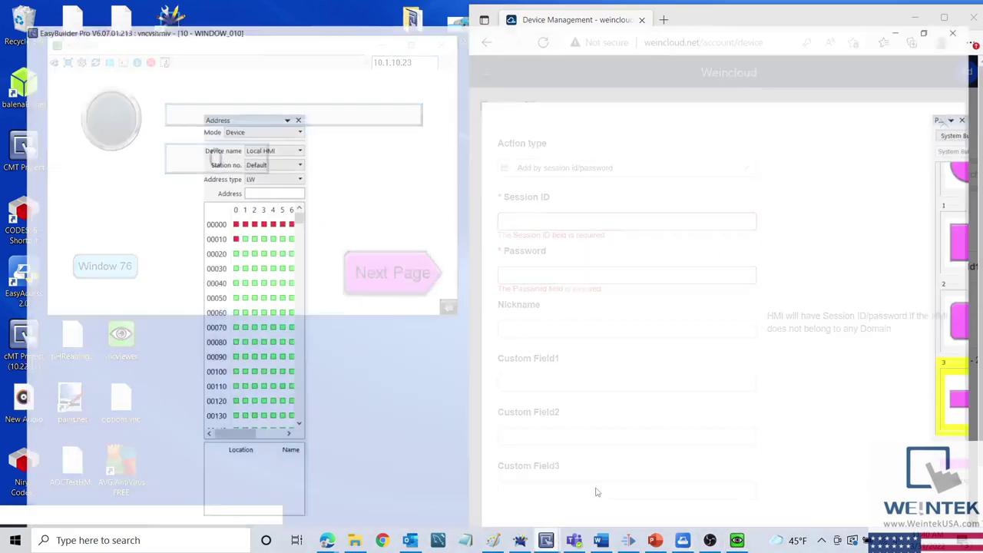
pyautogui.moveTo(175, 116); pyautogui.dragTo(181, 137)
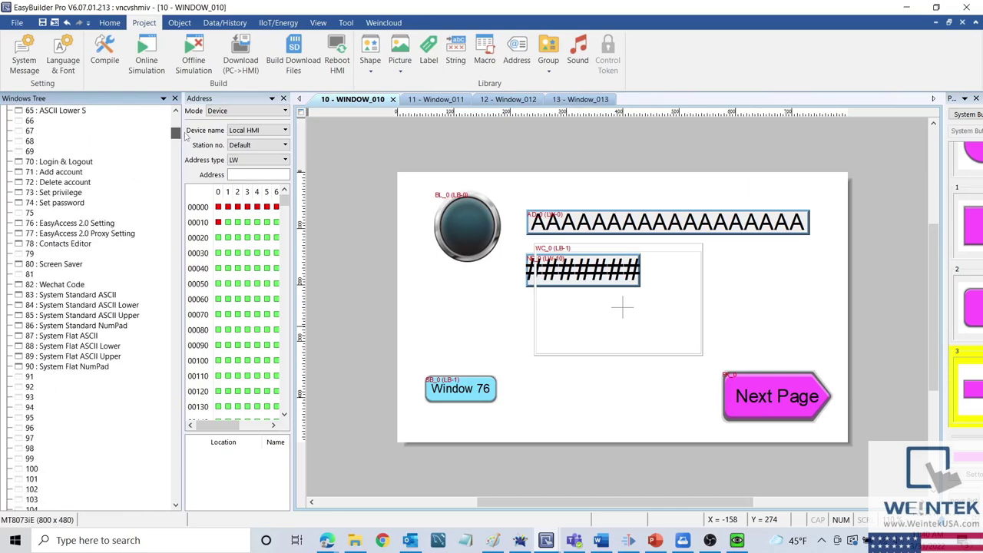
pyautogui.click(100, 223)
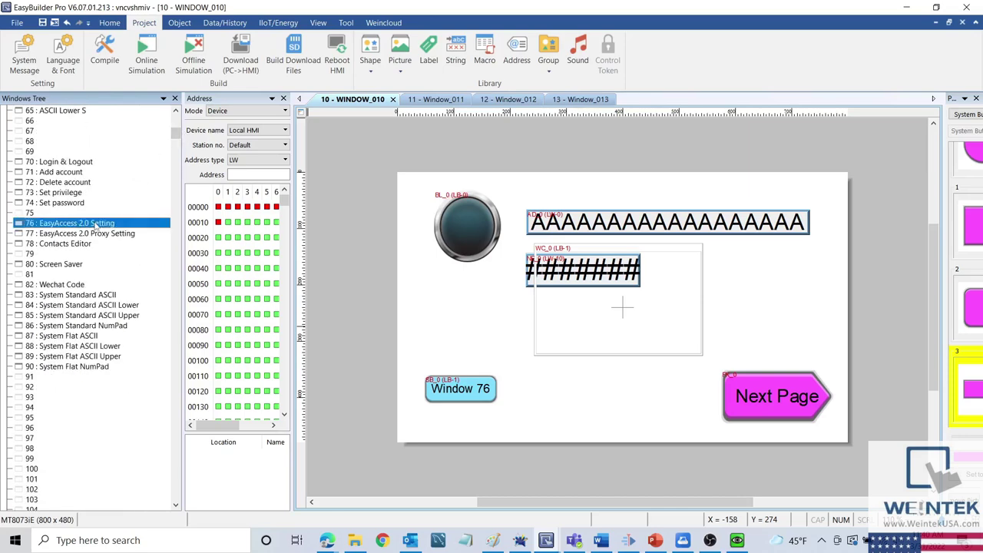
pyautogui.click(906, 6)
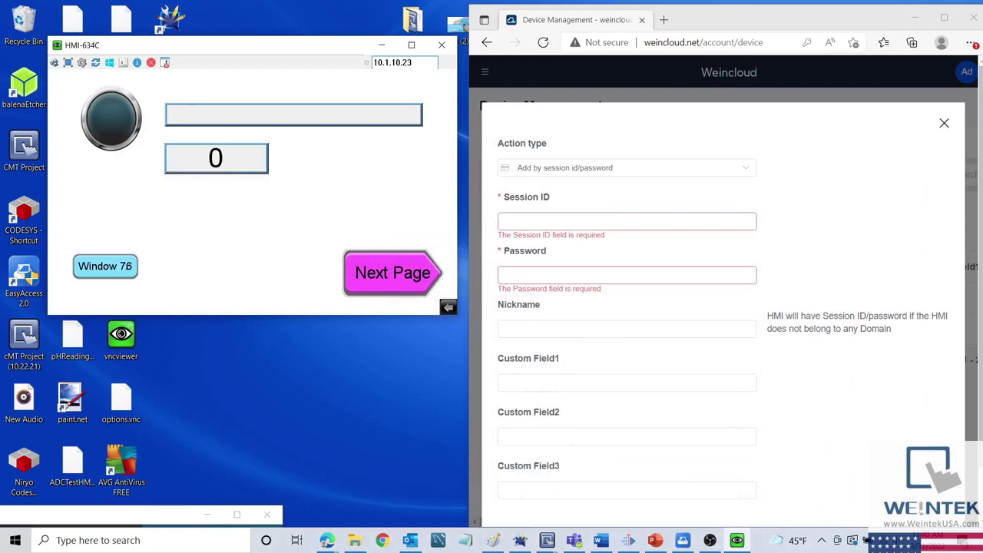
pyautogui.click(164, 63)
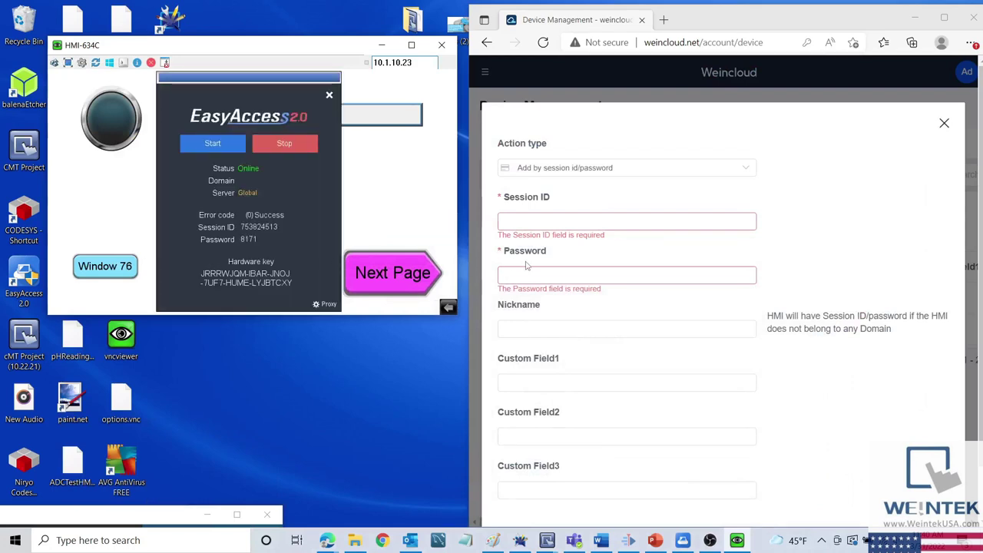
# Step: Enter HMI-634C's session ID and password into the Add HMI form and submit it
pyautogui.click(555, 222)
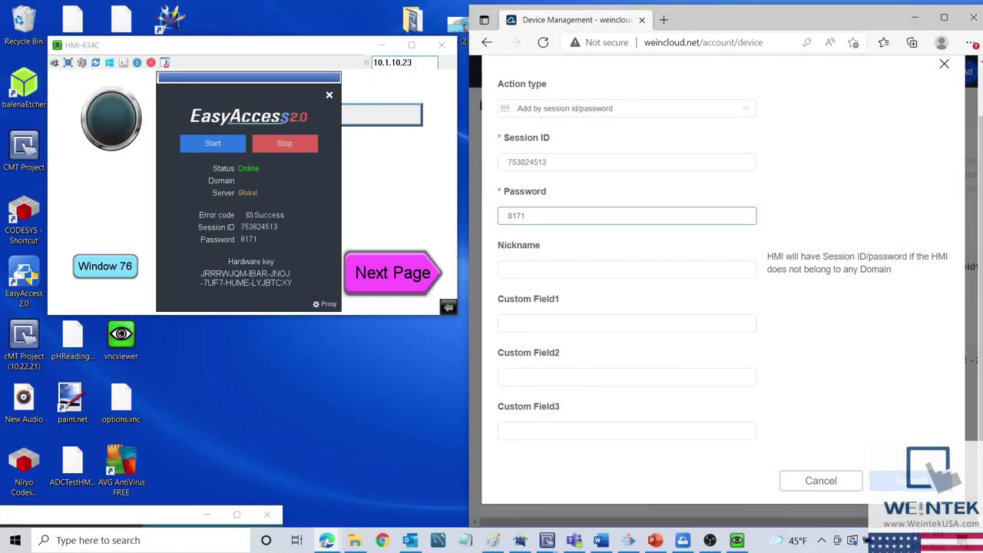
pyautogui.press('Return')
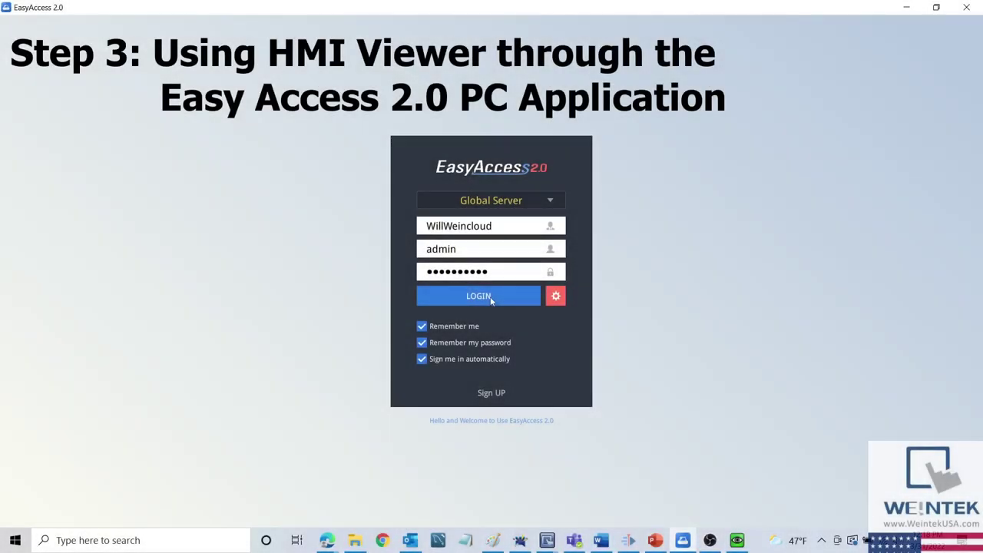
# Step: Log in to EasyAccess 2.0 on Global Server with the saved domain credentials
pyautogui.click(491, 299)
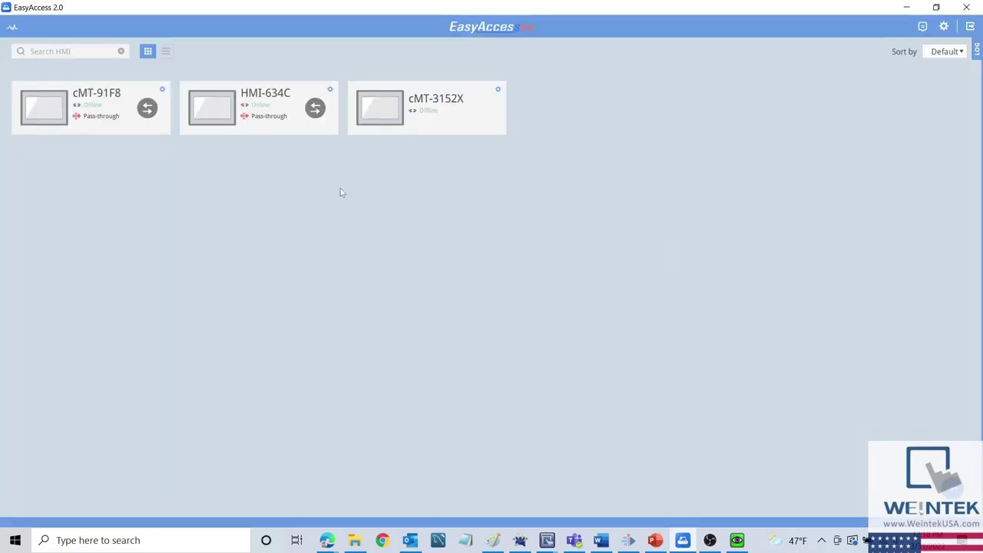
# Step: Switch HMI-634C's access setting from VNC to Use HMI viewer and close its details
pyautogui.click(221, 116)
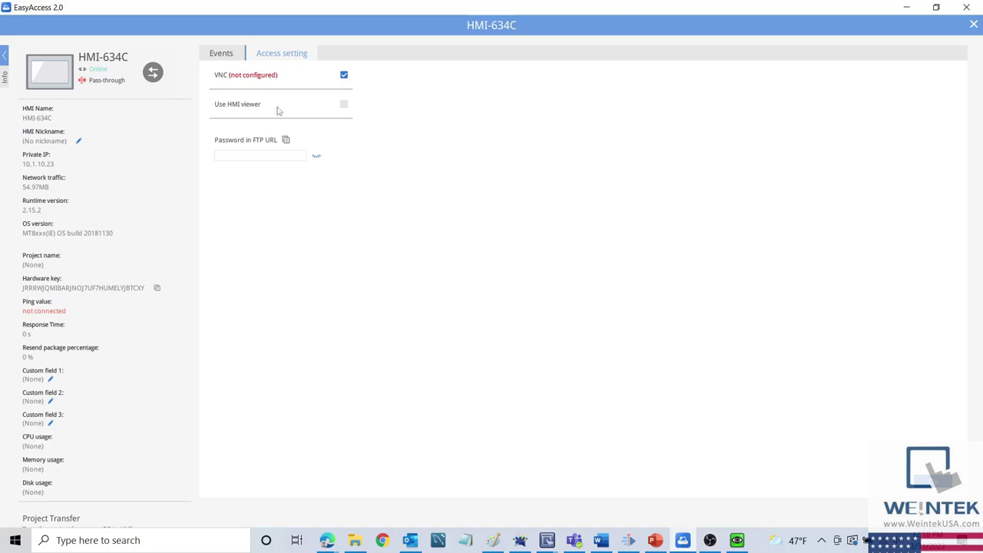
pyautogui.click(344, 105)
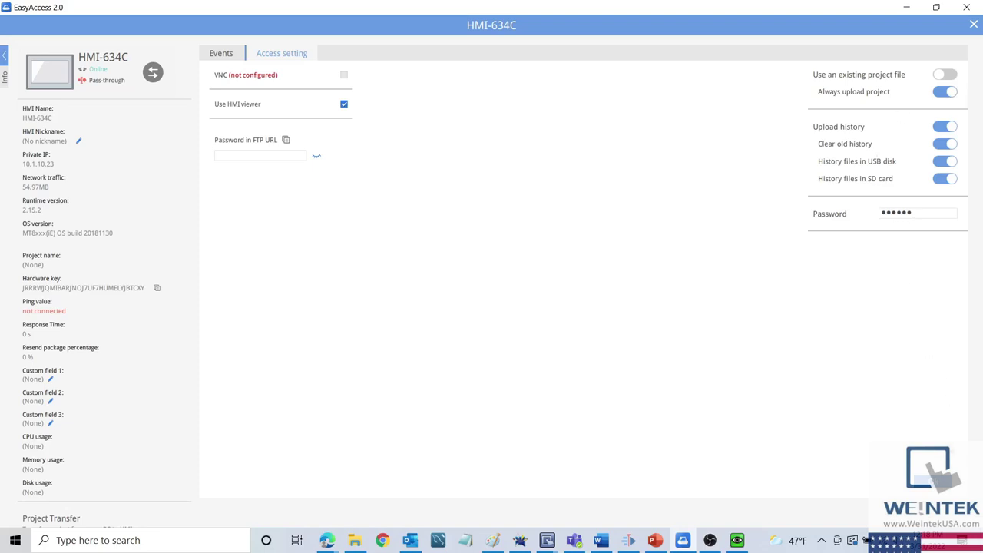
pyautogui.press('Escape')
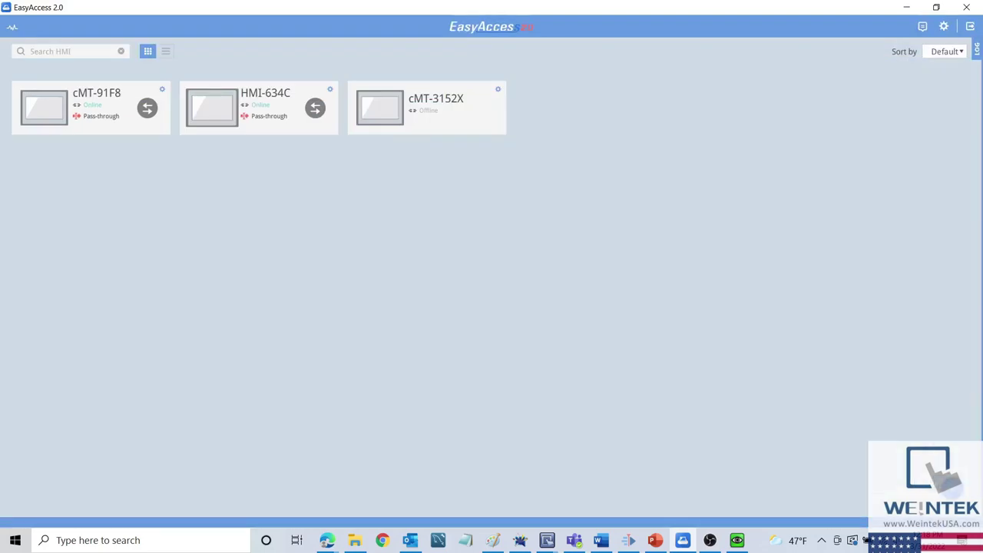
# Step: Connect to HMI-634C and open its screen in HMI Viewer, dismissing the status panel
pyautogui.click(317, 110)
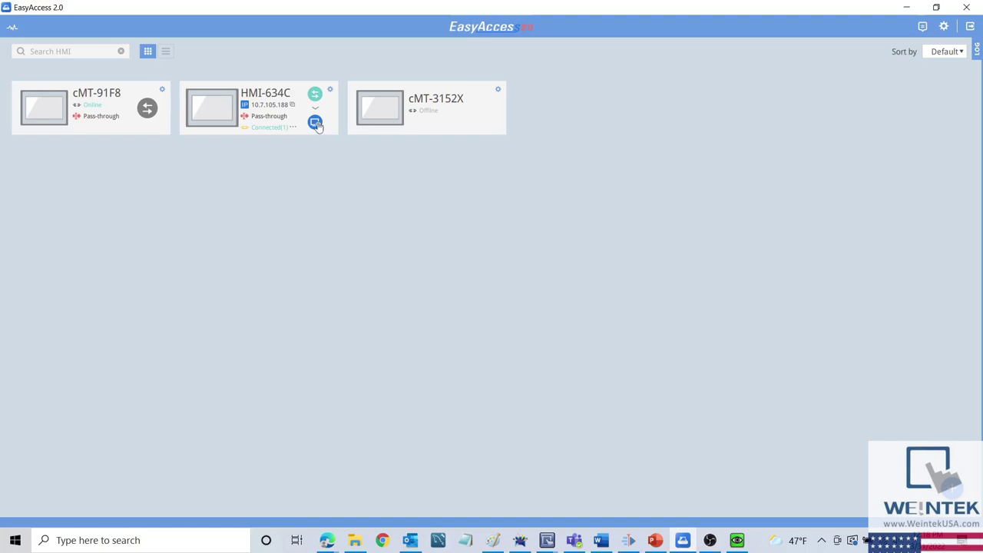
pyautogui.click(316, 123)
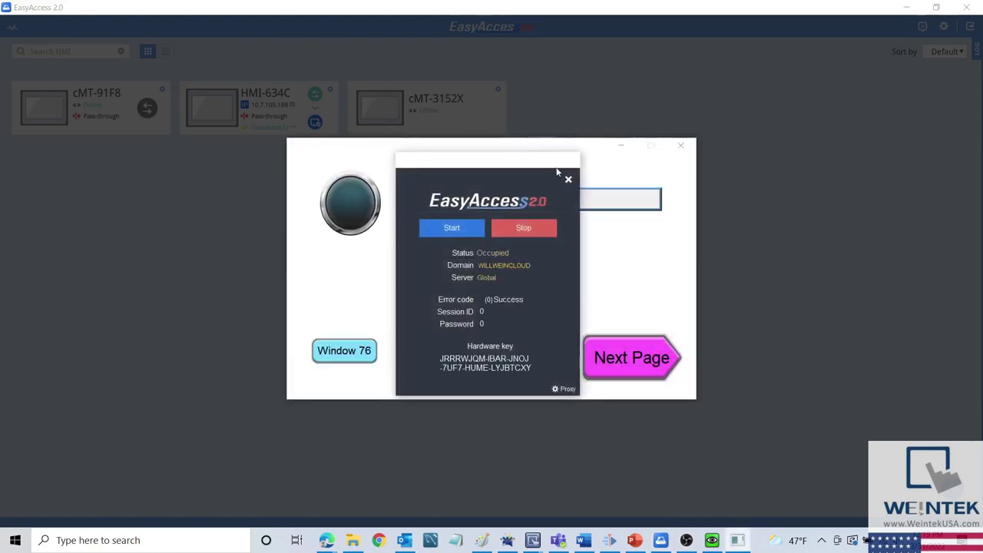
pyautogui.click(569, 181)
pyautogui.moveTo(514, 151); pyautogui.dragTo(491, 104)
# Step: Page forward four times through HMI-634C's windows, then back one page
pyautogui.click(676, 309)
pyautogui.click(676, 309)
pyautogui.click(676, 308)
pyautogui.click(676, 309)
pyautogui.click(371, 321)
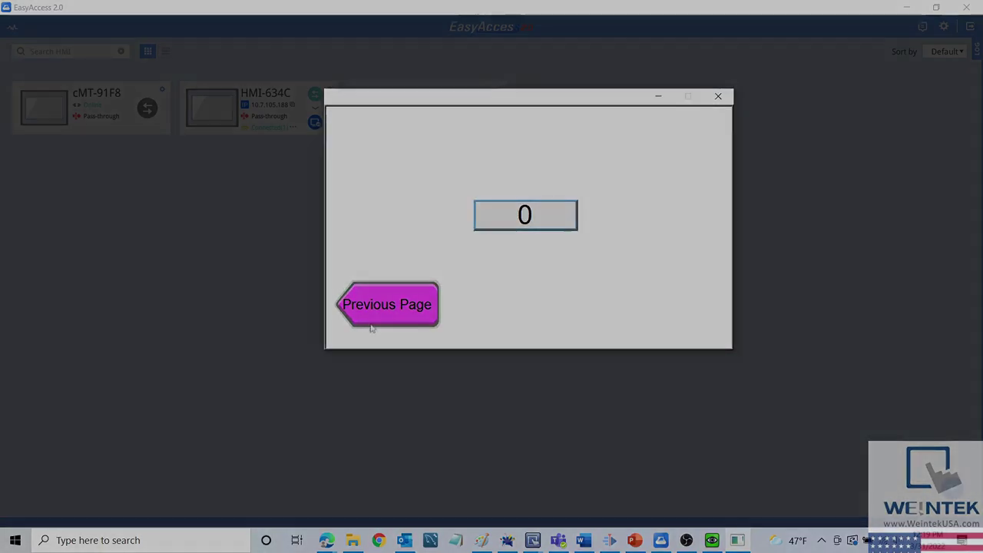